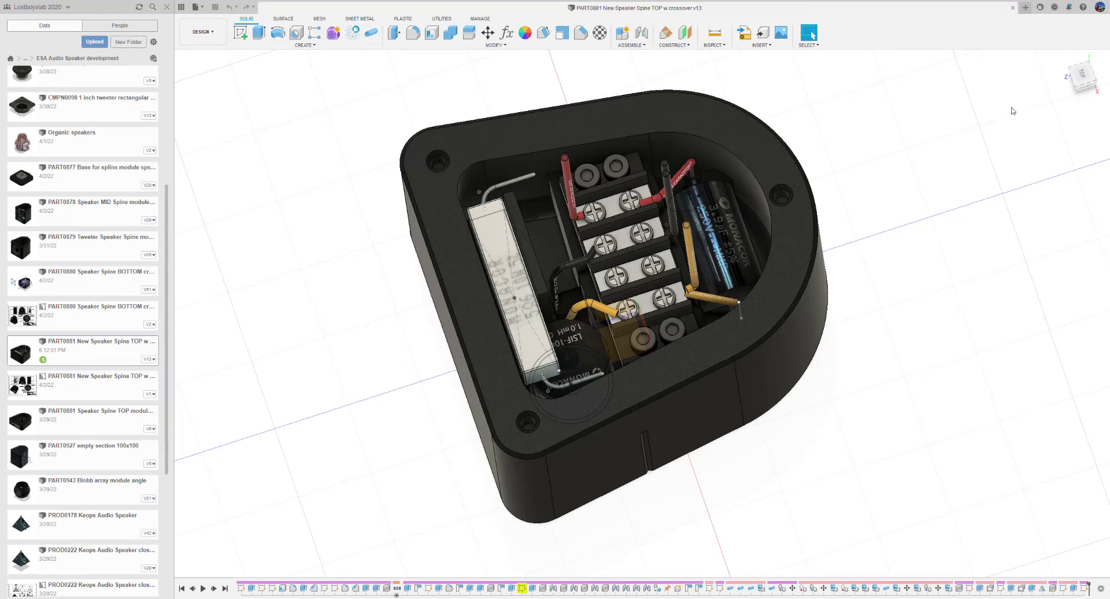
# - Open the Components CMPN0000 project among the team's stored projects
pyautogui.keyDown('shift'); pyautogui.moveTo(910, 199); pyautogui.dragTo(867, 203, button='middle'); pyautogui.keyUp('shift')
pyautogui.moveTo(400, 360)
pyautogui.keyDown('shift'); pyautogui.mouseDown(button='middle')
pyautogui.moveTo(424, 344)
pyautogui.moveTo(384, 353)
pyautogui.mouseUp(button='middle'); pyautogui.keyUp('shift')
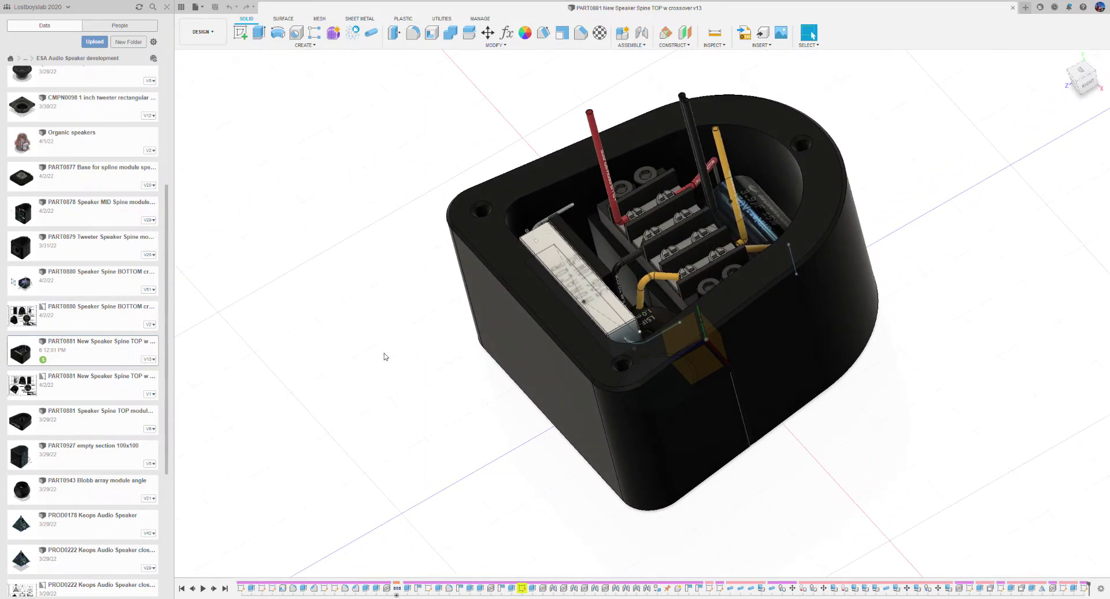
pyautogui.keyDown('shift'); pyautogui.moveTo(385, 357); pyautogui.dragTo(421, 249, button='middle'); pyautogui.keyUp('shift')
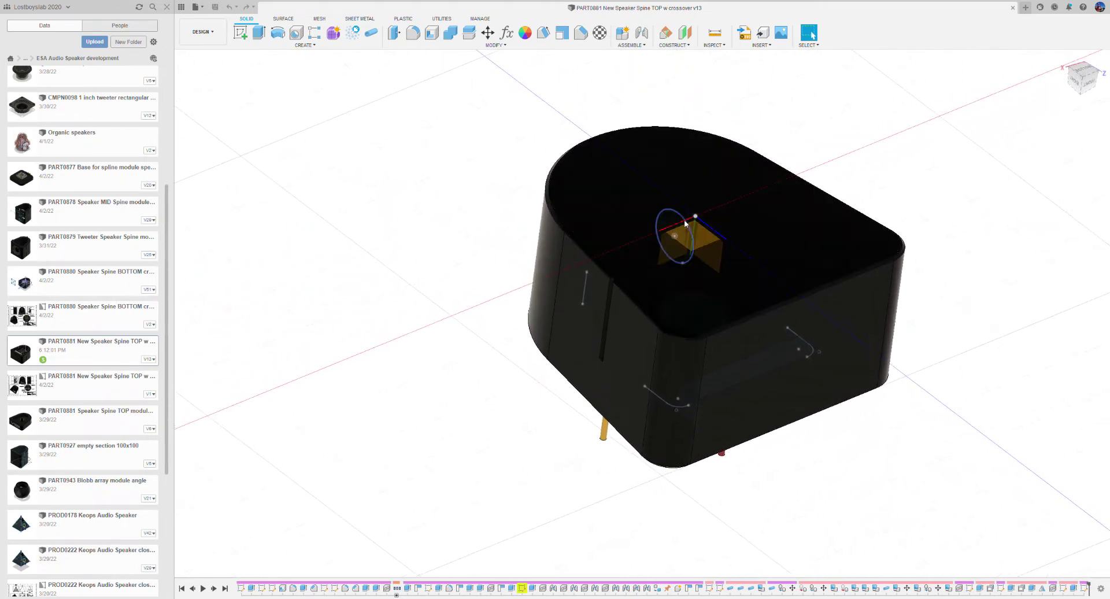
pyautogui.scroll(3, 731, 218)
pyautogui.scroll(3, 659, 246)
pyautogui.scroll(-3, 599, 251)
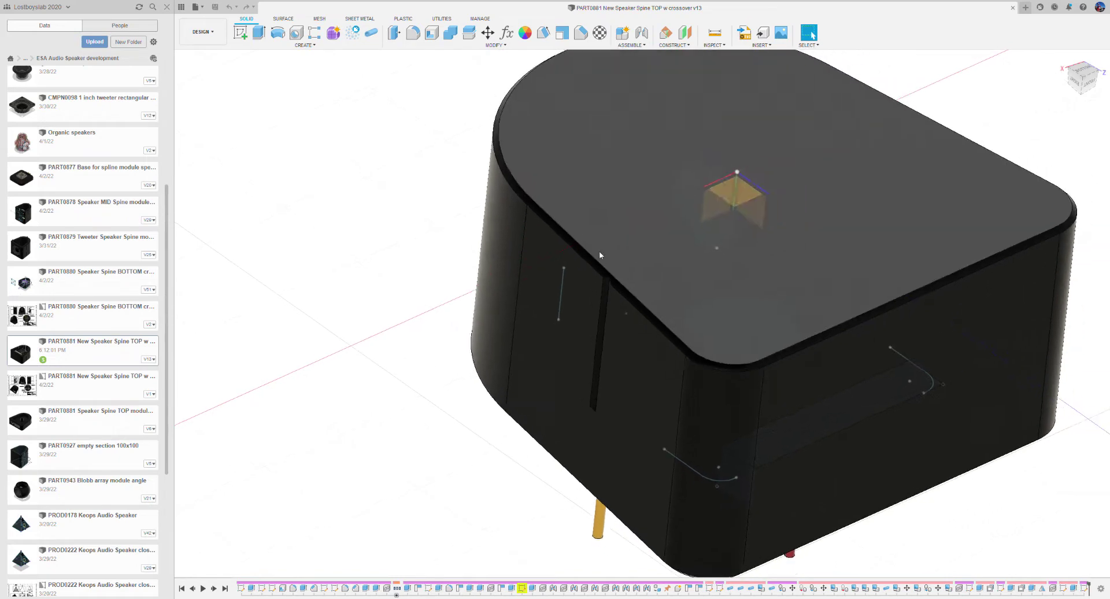
pyautogui.click(10, 59)
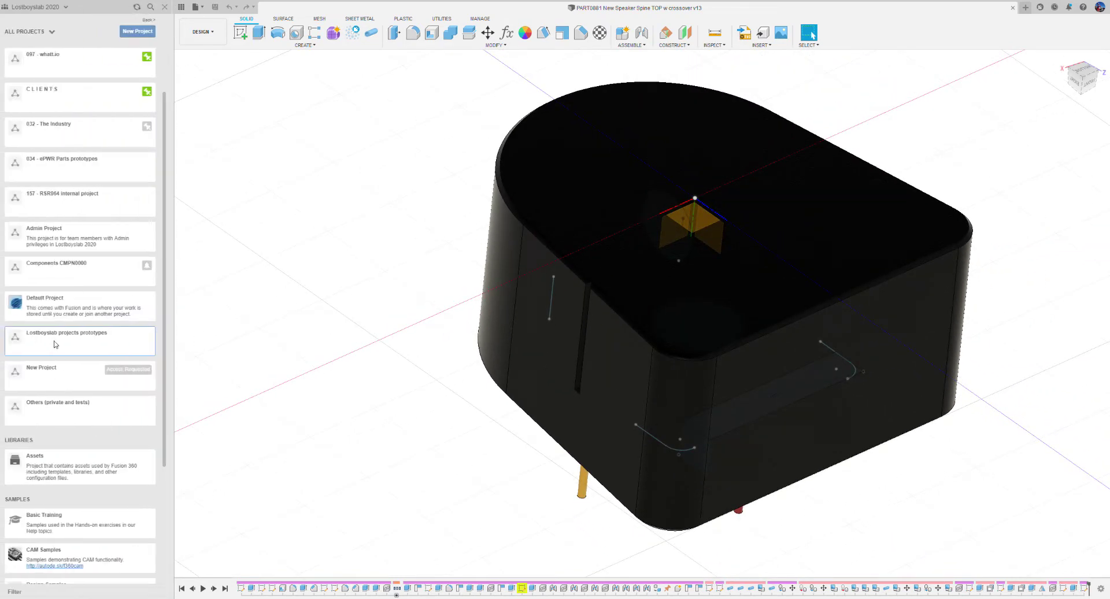
pyautogui.scroll(3, 58, 286)
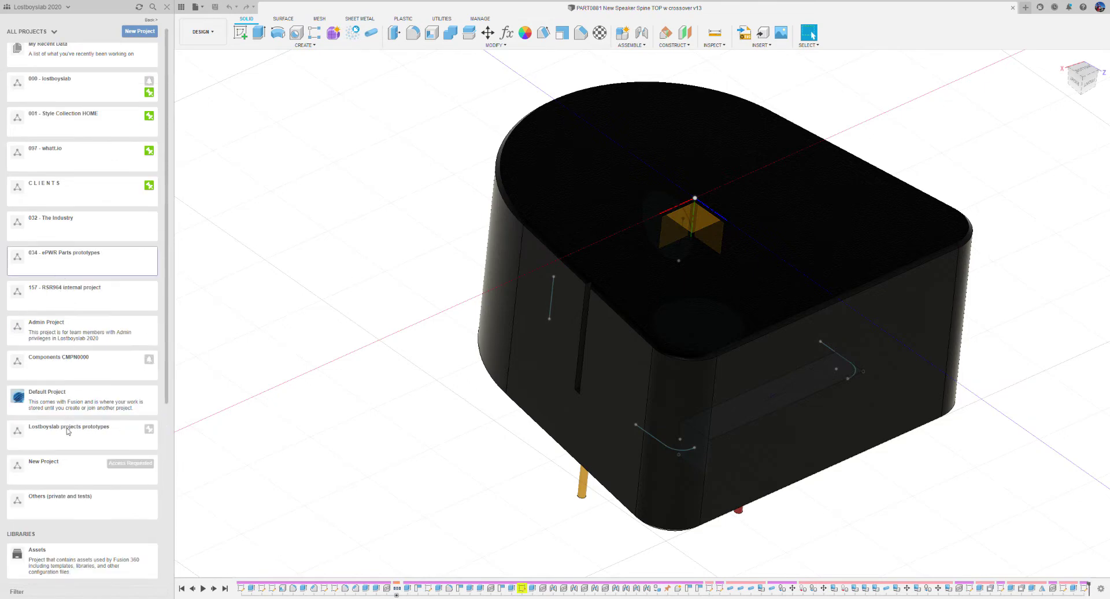
pyautogui.click(63, 367)
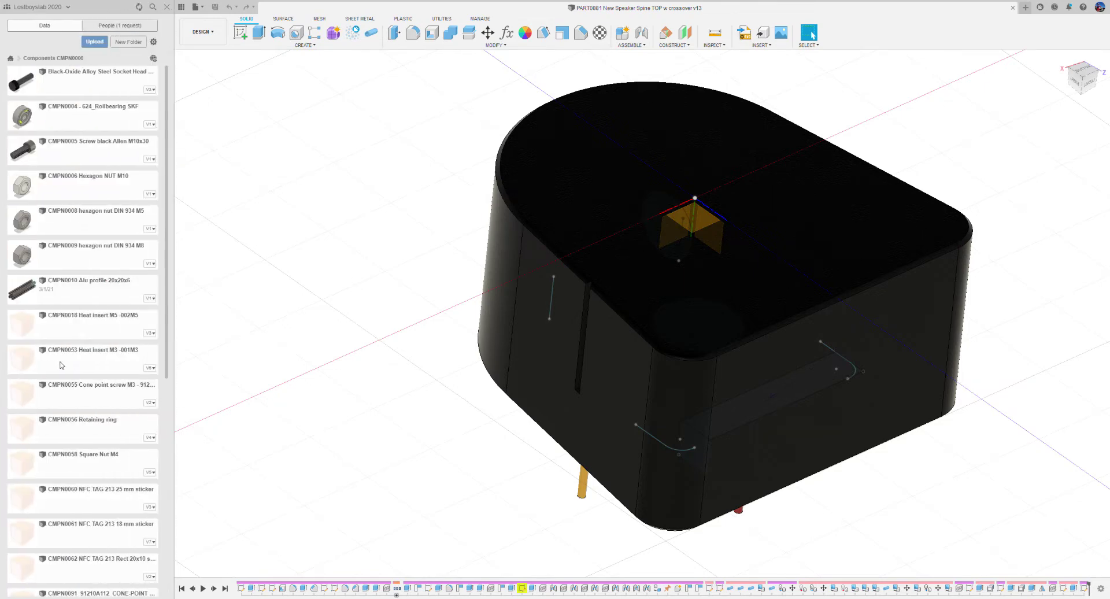
# - Insert the CMPN0060 NFC TAG 213 25 mm sticker and place it on the red axis beside the speaker module
pyautogui.scroll(-5, 78, 311)
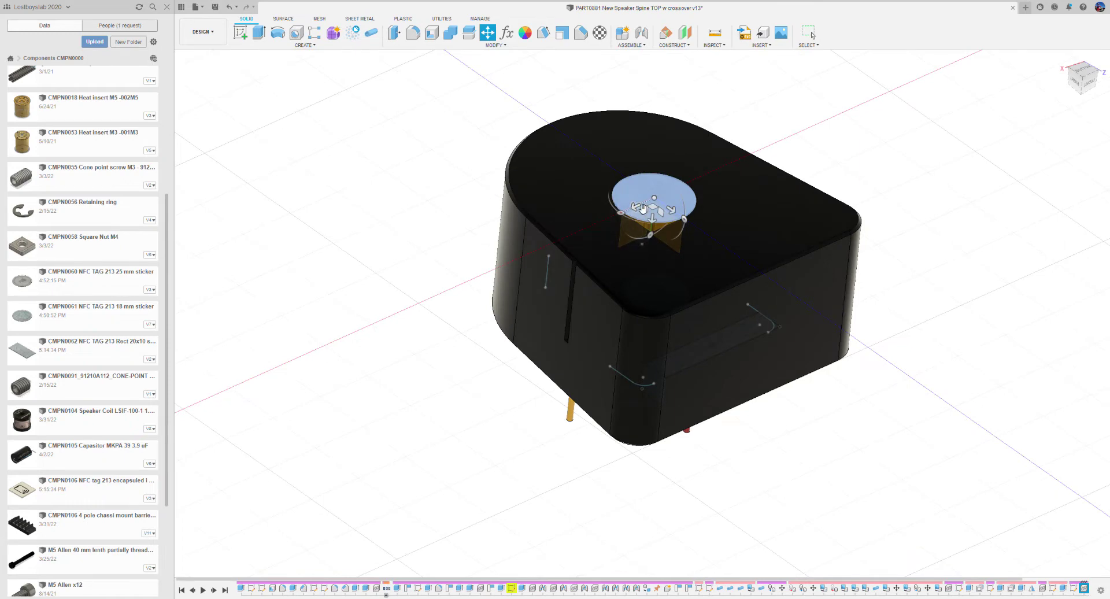
pyautogui.moveTo(580, 231); pyautogui.dragTo(377, 304)
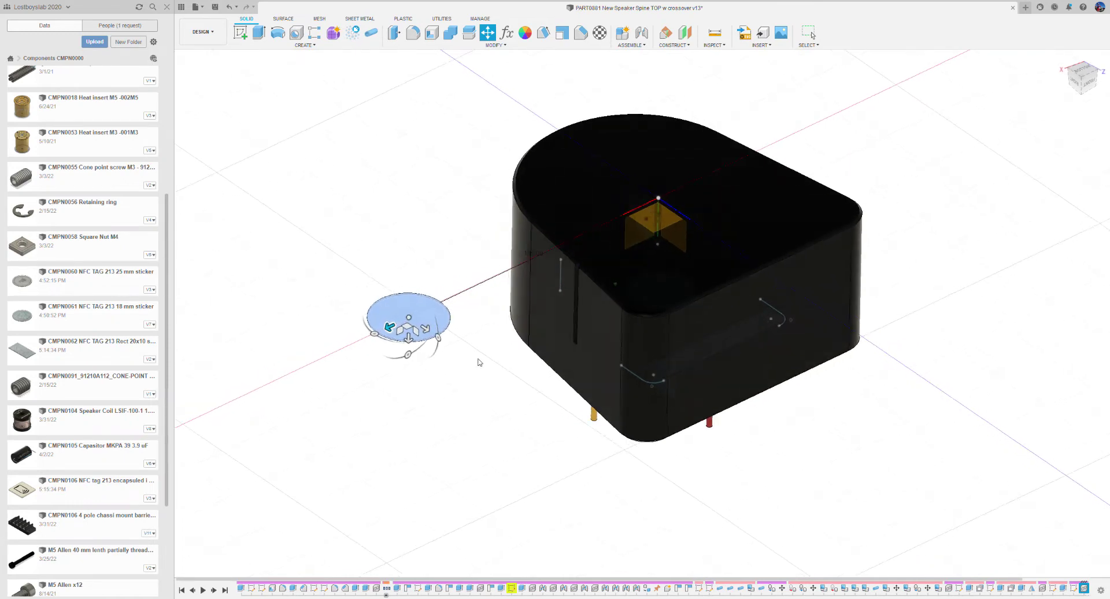
pyautogui.click(1056, 270)
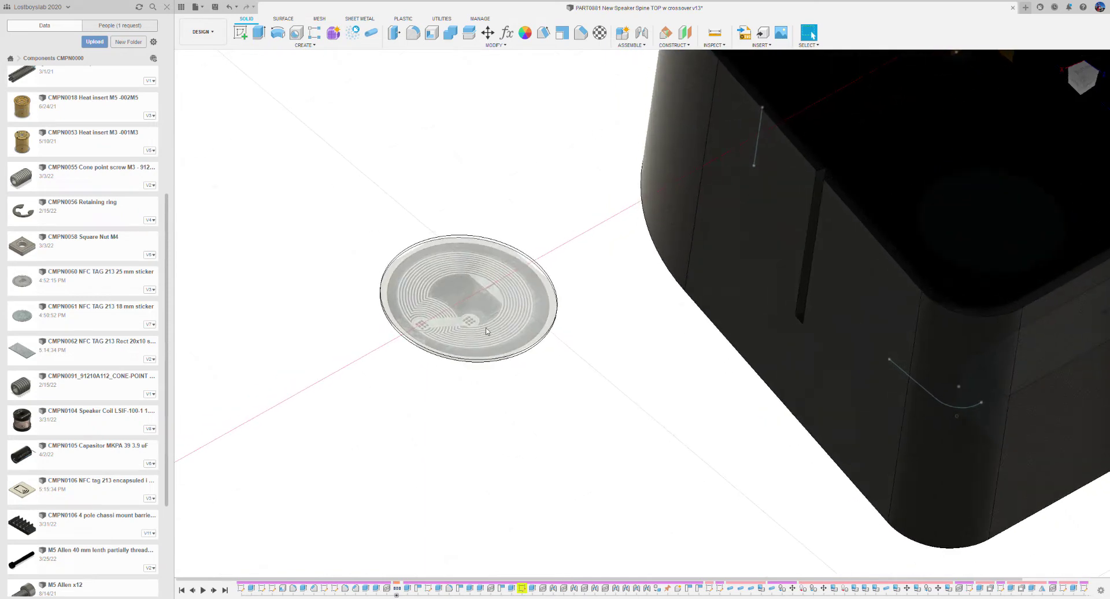
pyautogui.click(486, 331)
pyautogui.scroll(3, 518, 382)
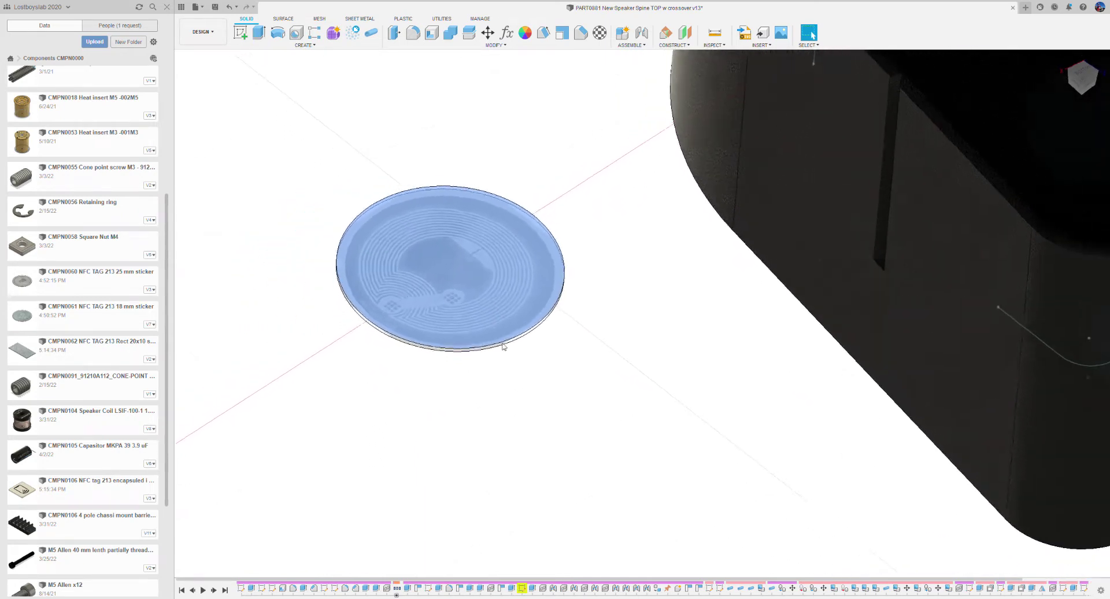
# - Insert the CMPN0061 NFC TAG 213 18 mm sticker and move it 140 mm along the red axis, beyond the larger sticker
pyautogui.scroll(-4, 520, 356)
pyautogui.keyDown('shift'); pyautogui.moveTo(538, 364); pyautogui.dragTo(88, 322, button='middle'); pyautogui.keyUp('shift')
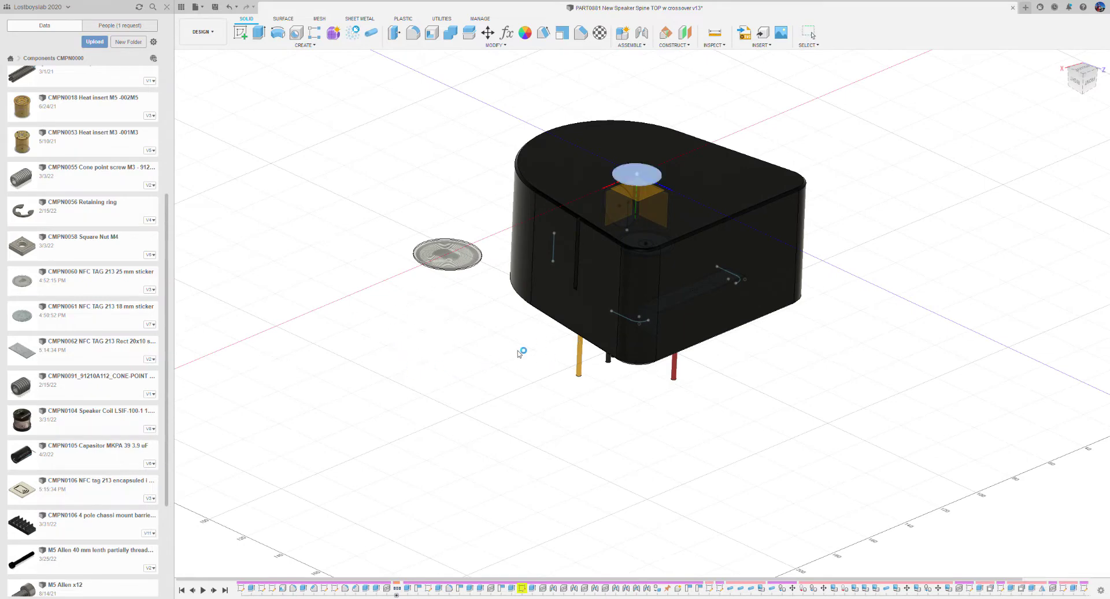
pyautogui.scroll(2, 524, 357)
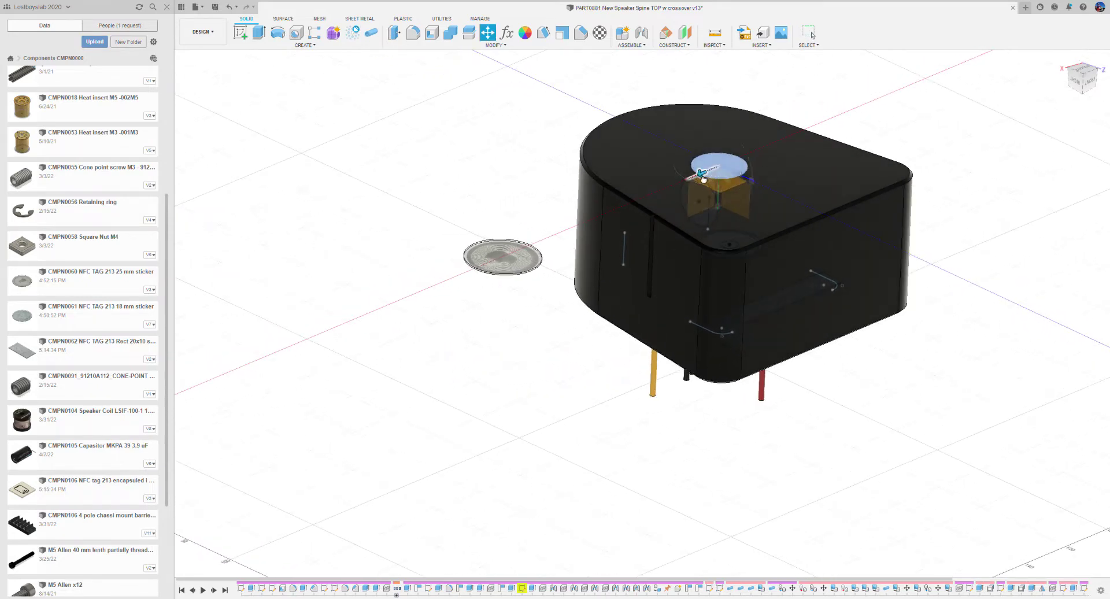
pyautogui.keyDown('shift'); pyautogui.moveTo(428, 328); pyautogui.dragTo(534, 350, button='middle'); pyautogui.keyUp('shift')
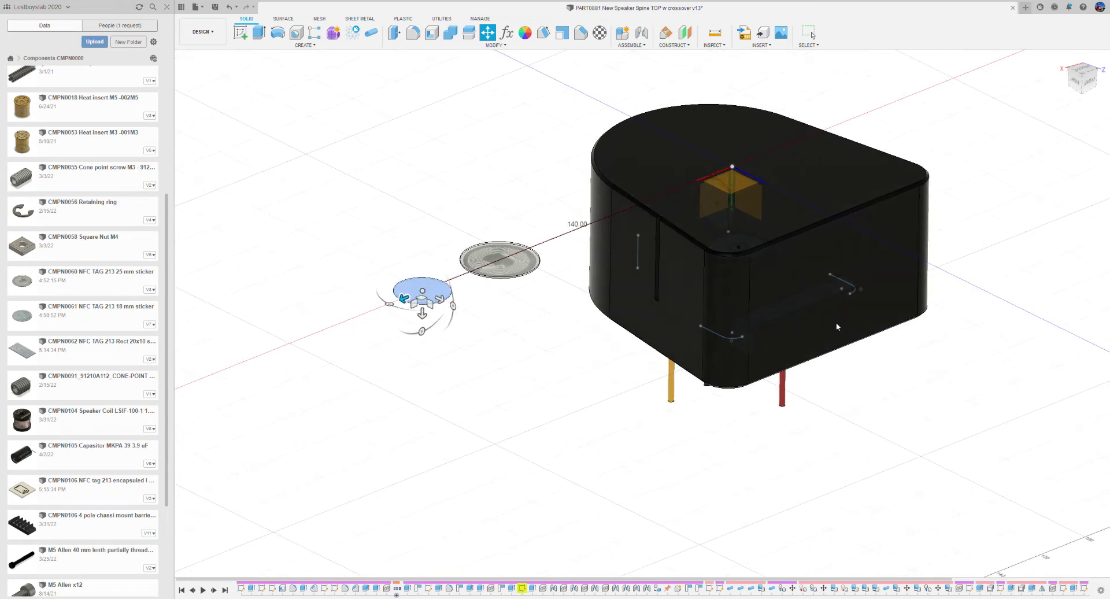
pyautogui.press('Escape')
pyautogui.scroll(4, 469, 405)
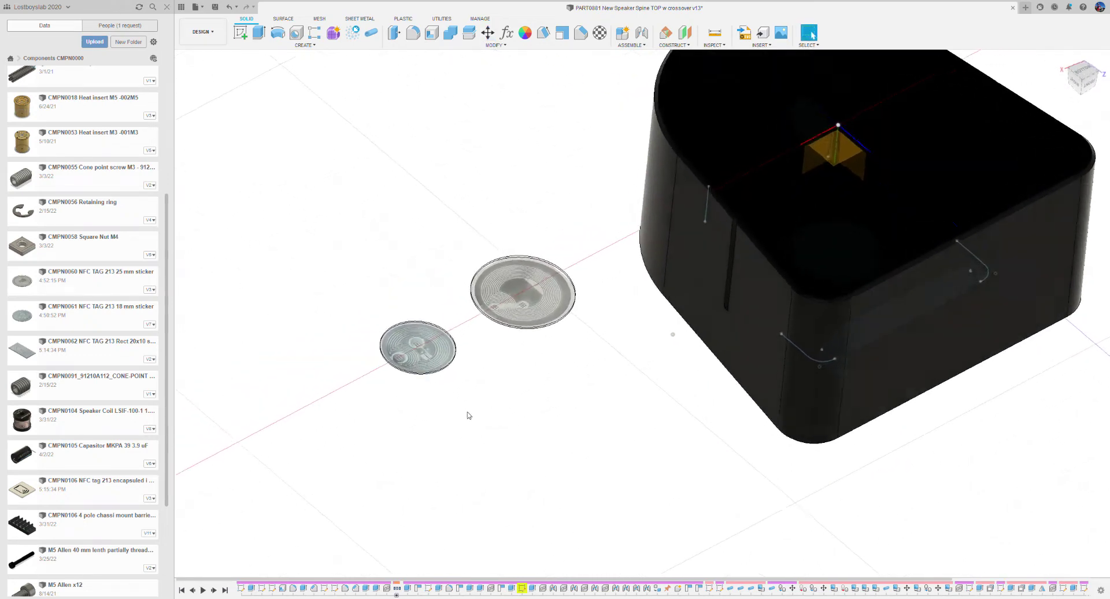
# - Insert the CMPN0062 NFC TAG 213 rectangular tag and place it beside the two round stickers
pyautogui.keyDown('shift'); pyautogui.moveTo(487, 368); pyautogui.dragTo(347, 322, button='middle'); pyautogui.keyUp('shift')
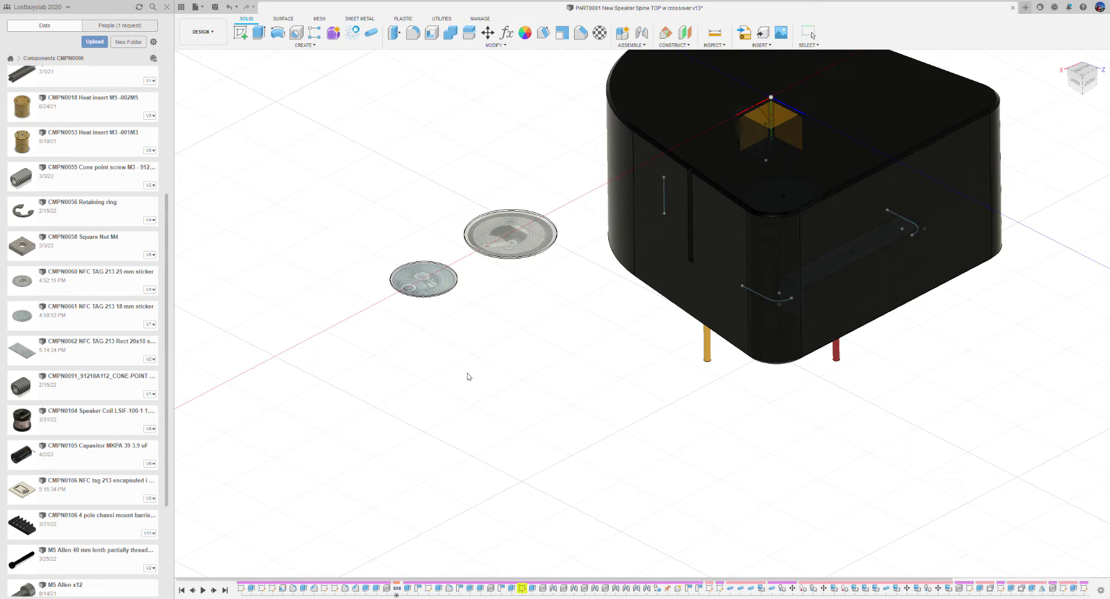
pyautogui.scroll(-3, 626, 358)
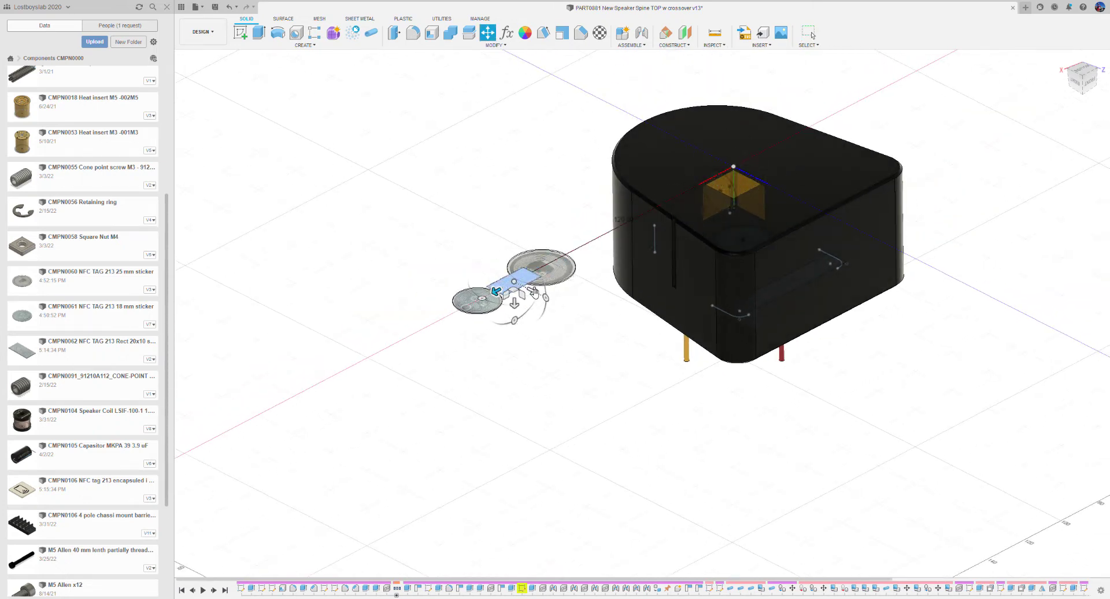
pyautogui.scroll(5, 572, 324)
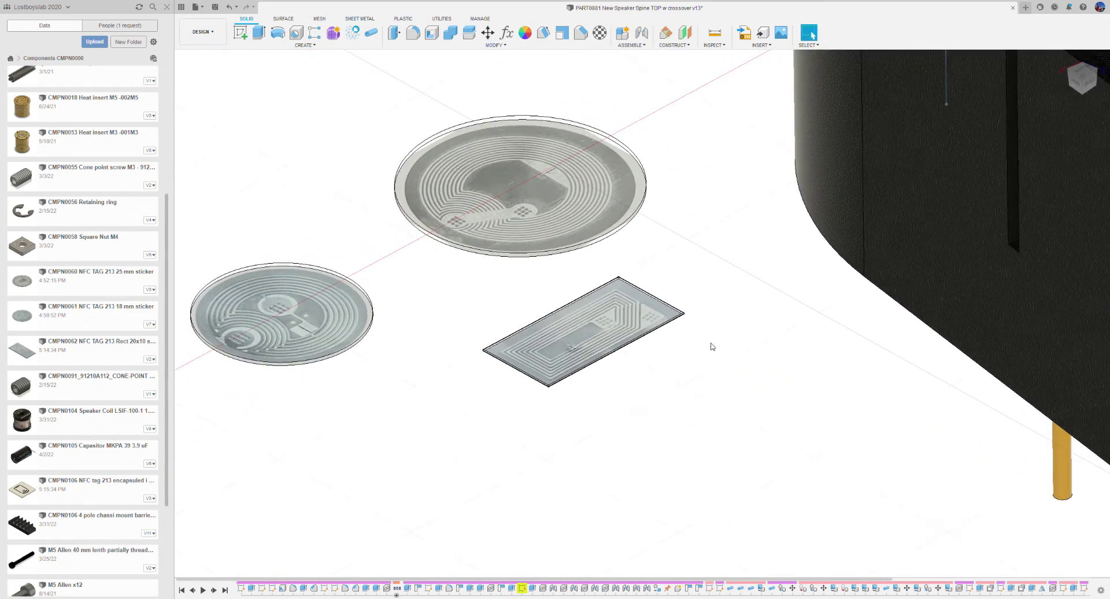
pyautogui.scroll(-2, 636, 315)
pyautogui.keyDown('shift'); pyautogui.moveTo(636, 313); pyautogui.dragTo(598, 303, button='middle'); pyautogui.keyUp('shift')
pyautogui.scroll(-1, 598, 303)
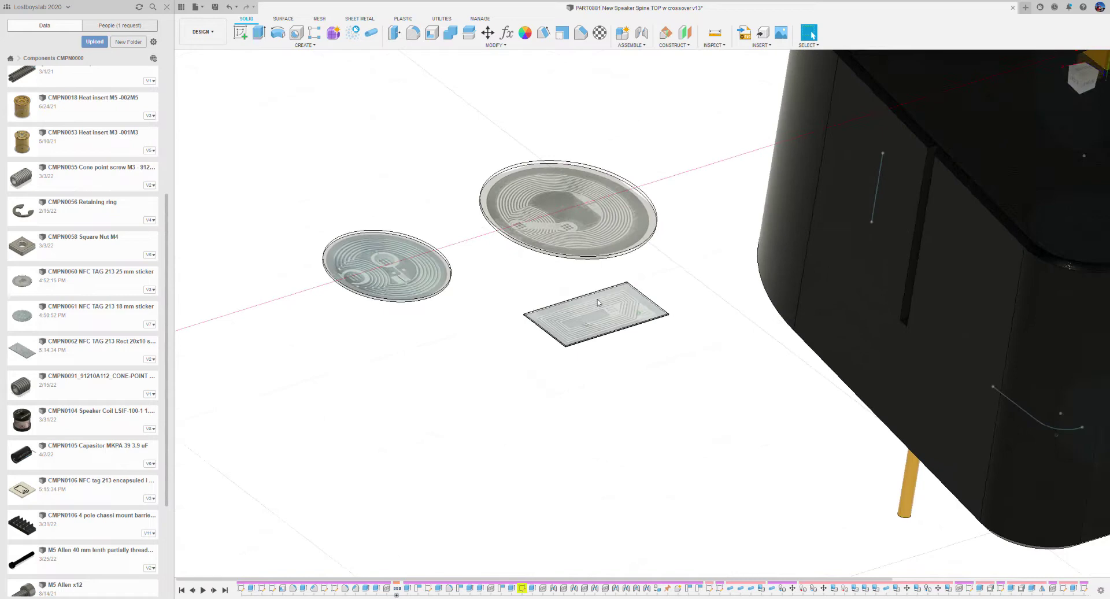
# - Activate the speaker housing component for editing, with the three NFC tags kept as a reference
pyautogui.scroll(-4, 598, 302)
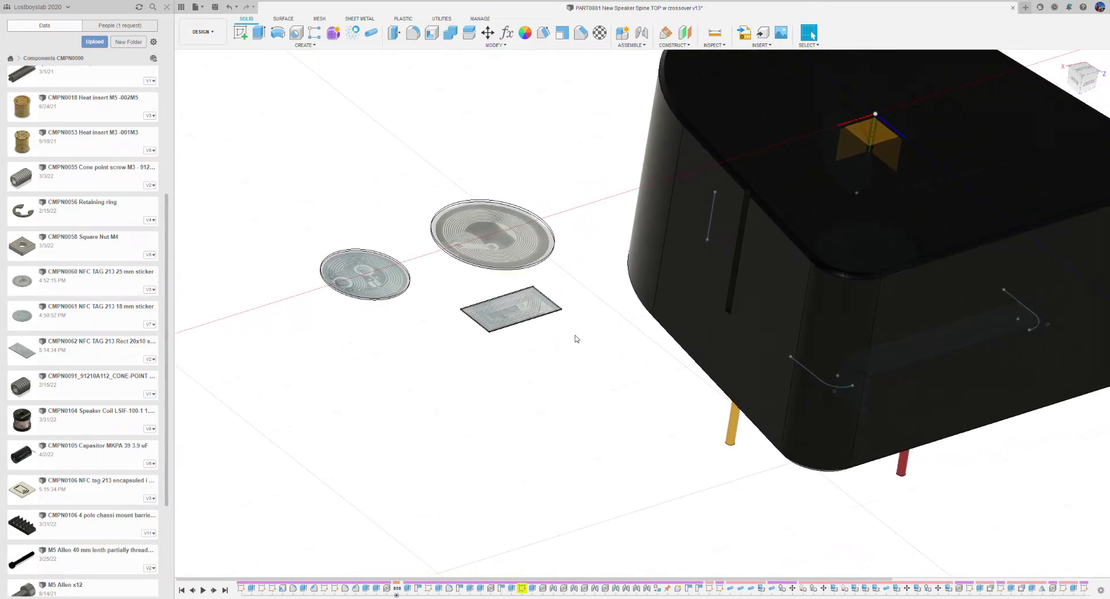
pyautogui.keyDown('shift'); pyautogui.moveTo(576, 338); pyautogui.dragTo(550, 149, button='middle'); pyautogui.keyUp('shift')
pyautogui.scroll(1, 356, 346)
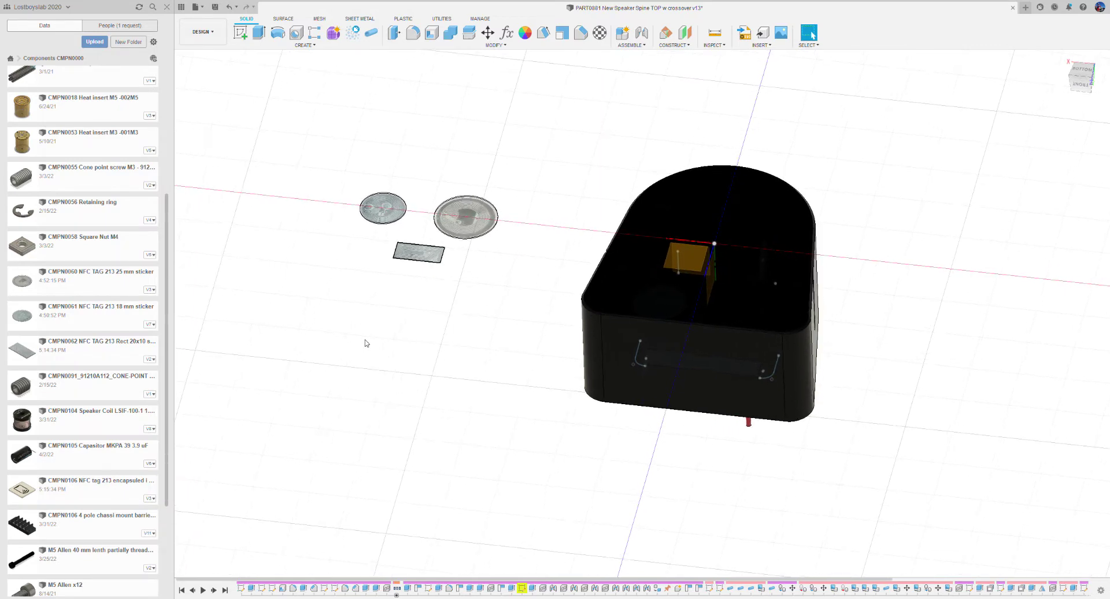
pyautogui.scroll(2, 413, 339)
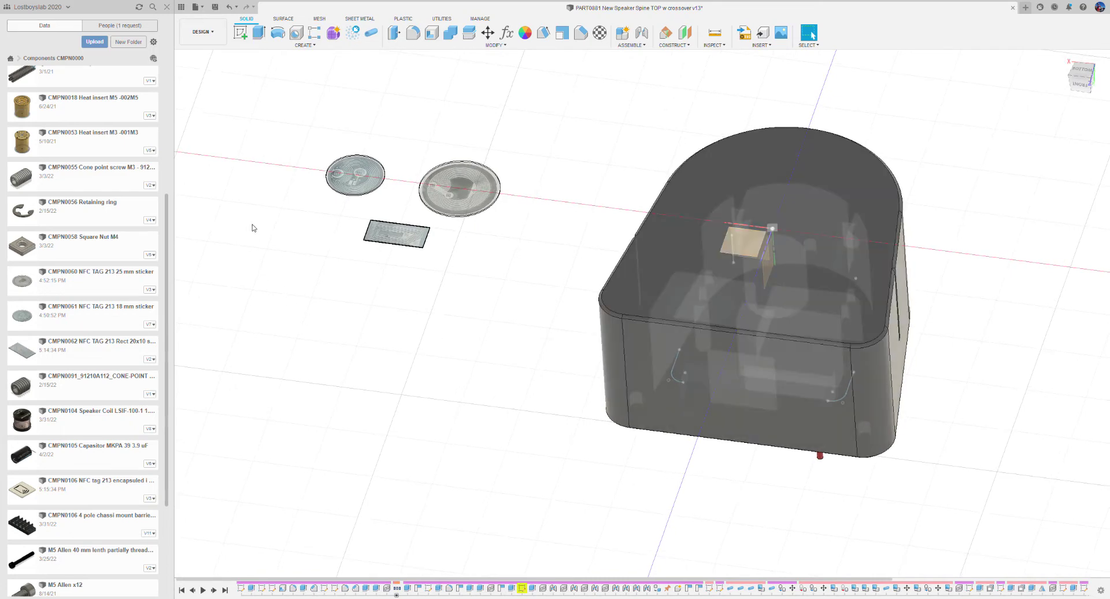
pyautogui.click(295, 227)
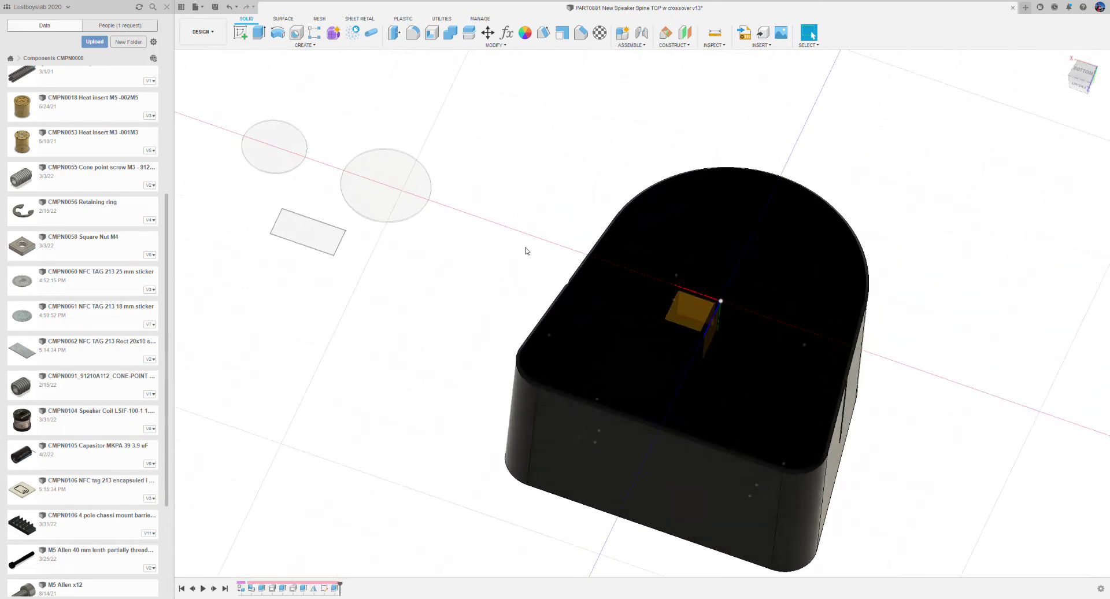
# - Sketch a circle centred on the origin on the housing's flat underside and finish the sketch
pyautogui.keyDown('shift'); pyautogui.moveTo(527, 251); pyautogui.dragTo(449, 137, button='middle'); pyautogui.keyUp('shift')
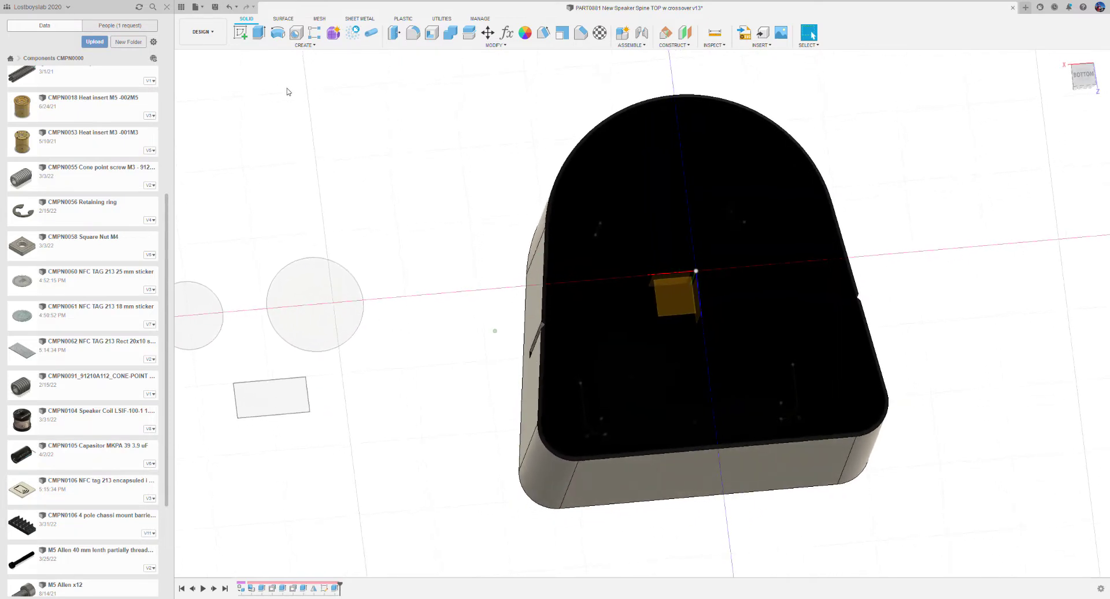
pyautogui.click(241, 33)
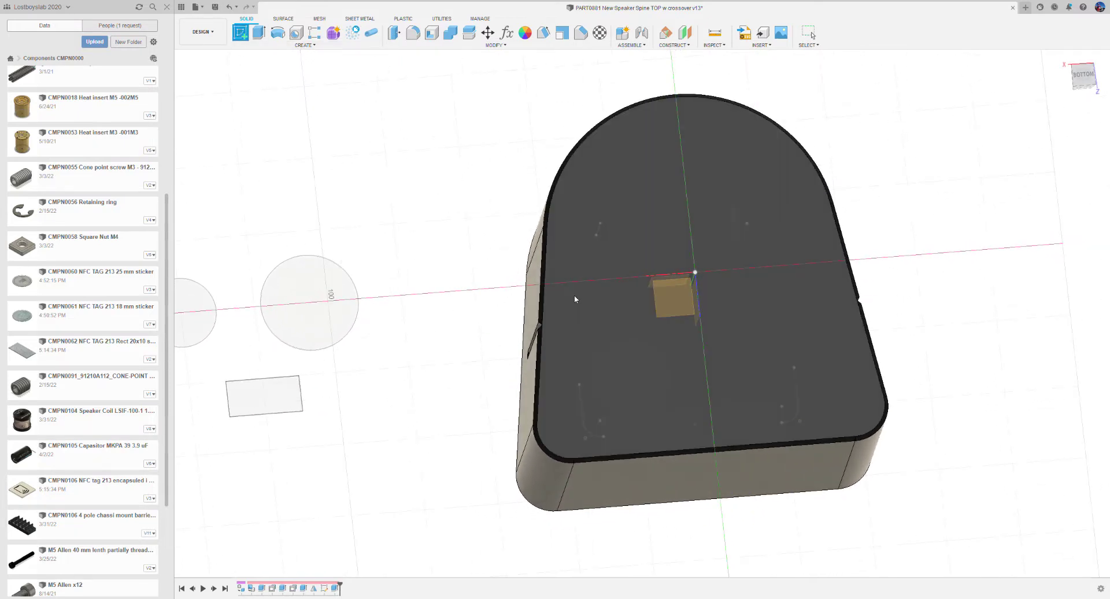
pyautogui.click(634, 321)
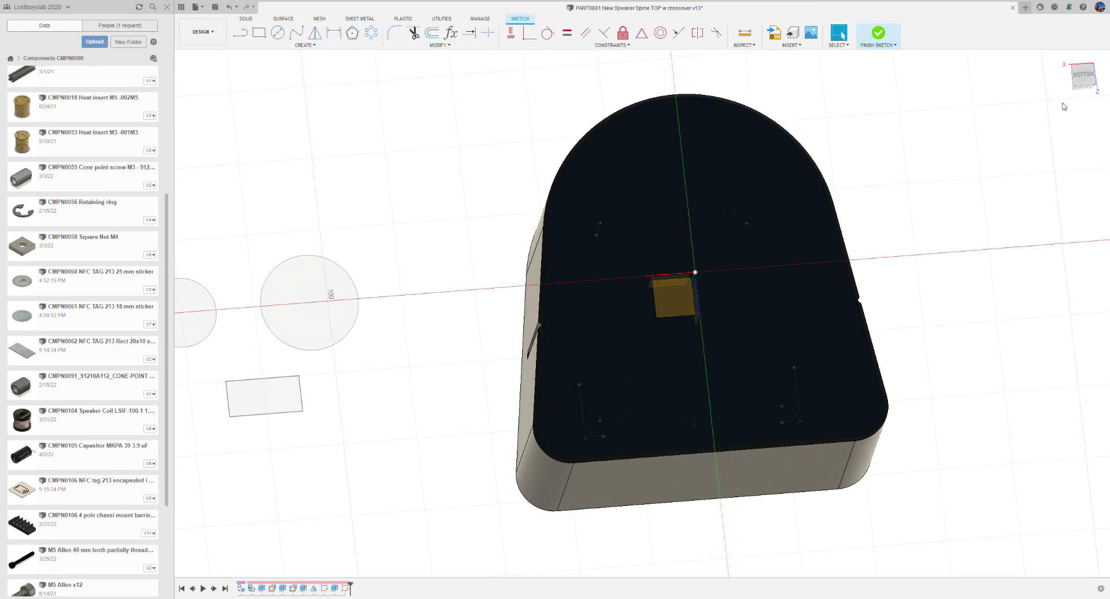
pyautogui.click(1087, 80)
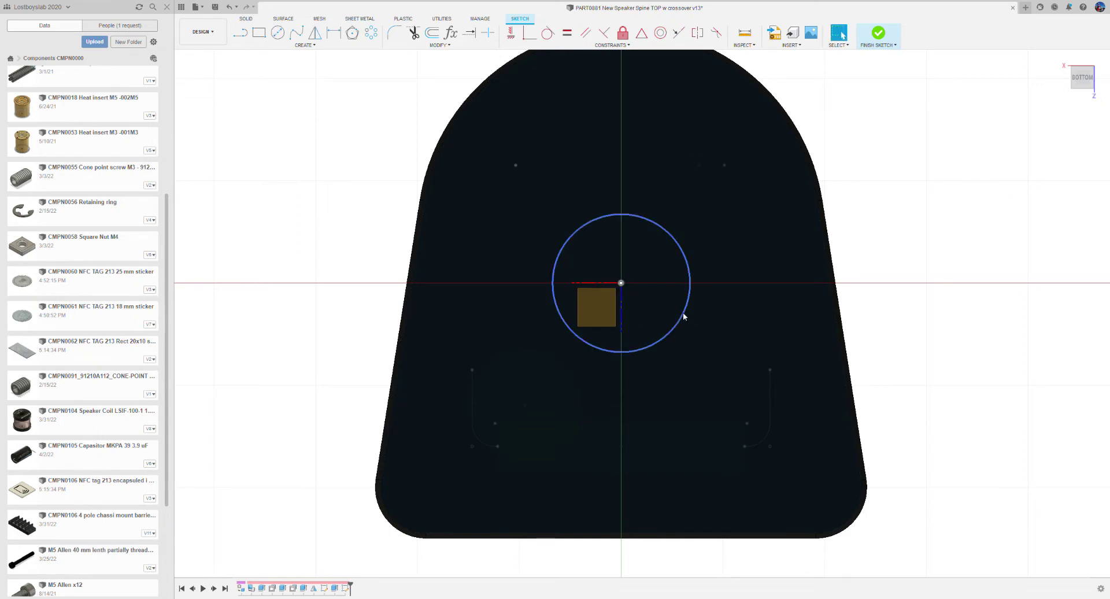
pyautogui.scroll(-3, 938, 234)
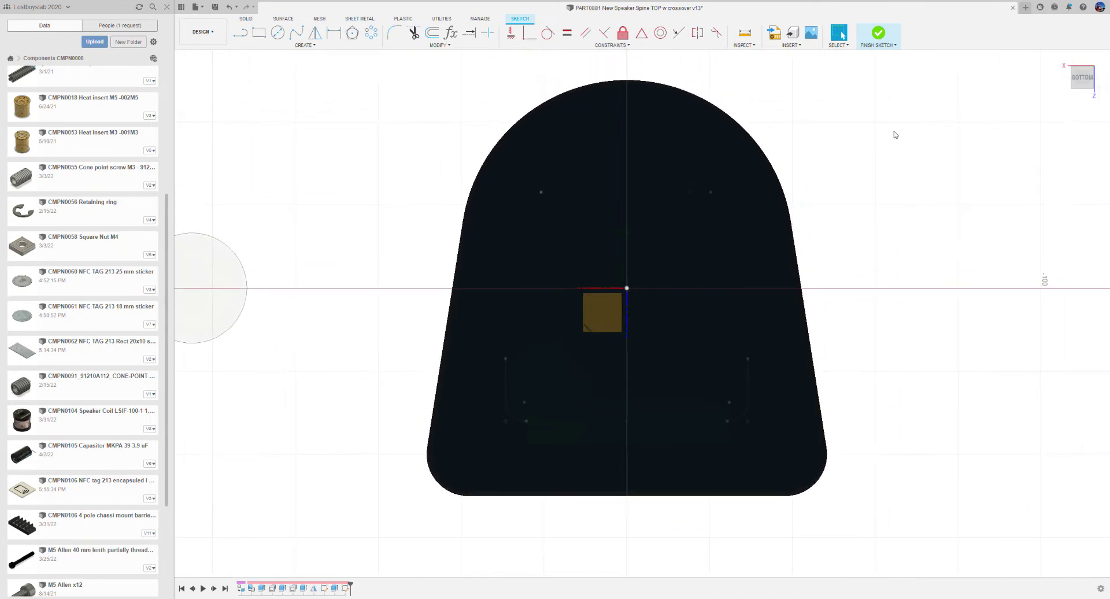
pyautogui.click(877, 38)
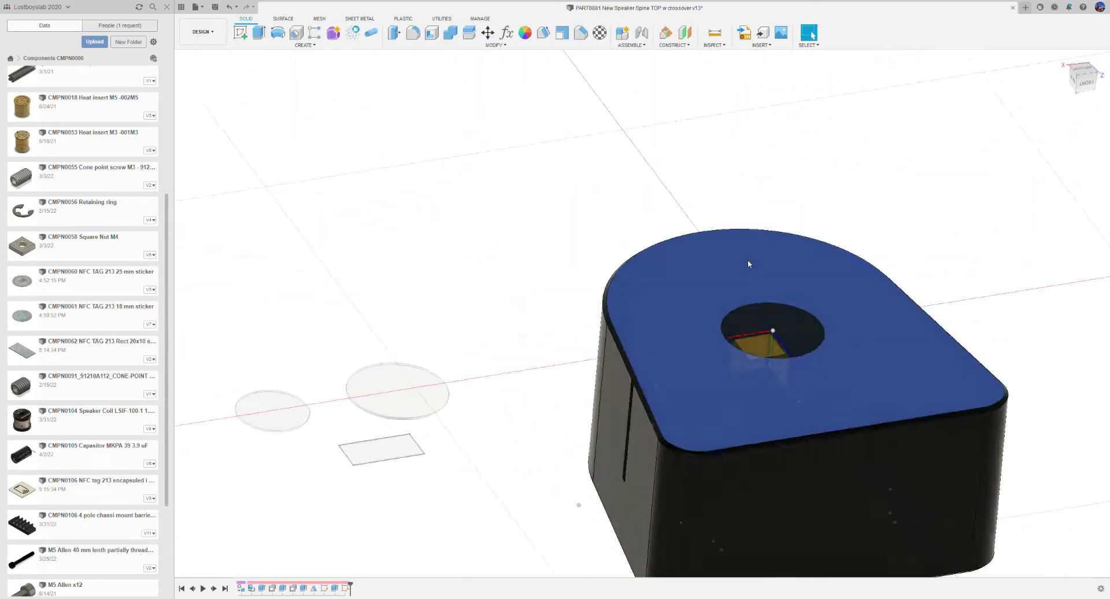
# - Extrude the circle as a thin cut offset inward from the housing's underside, forming a fully enclosed tag pocket
pyautogui.scroll(-3, 718, 278)
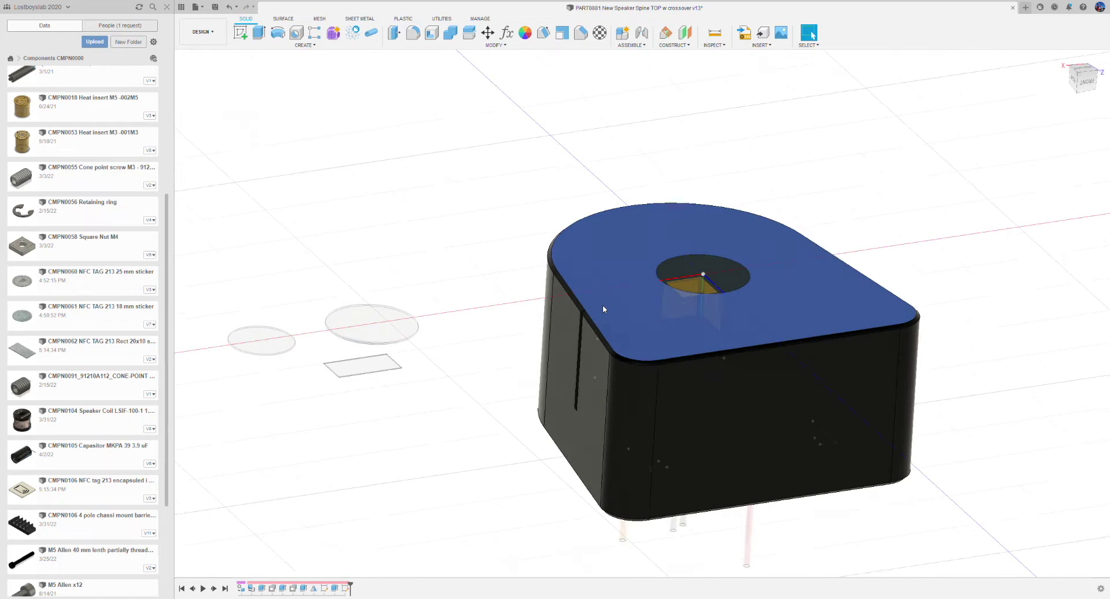
pyautogui.scroll(5, 730, 283)
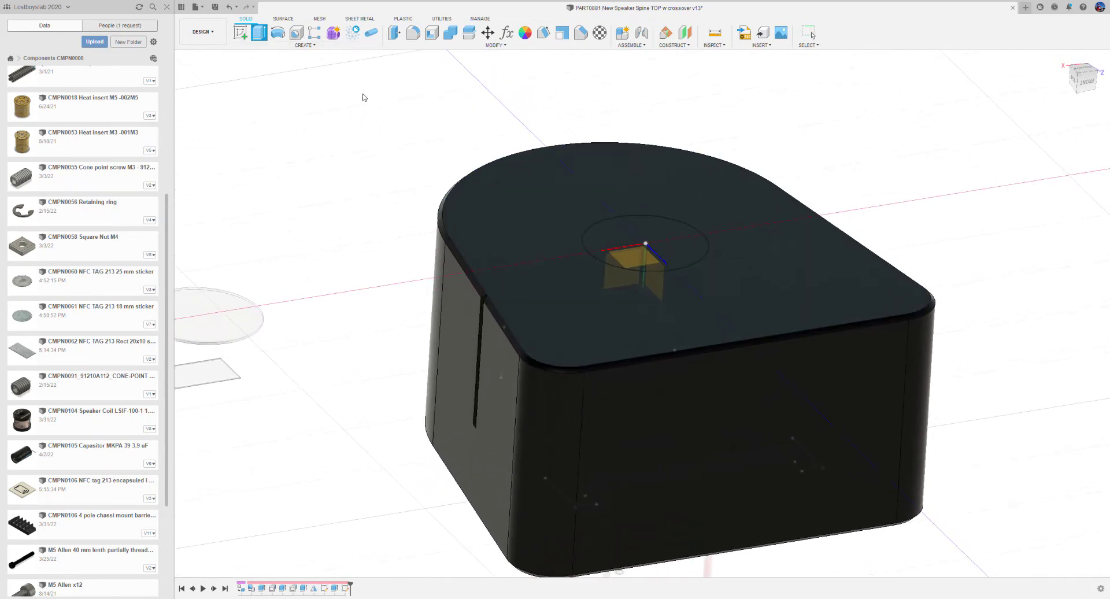
pyautogui.scroll(1, 699, 245)
pyautogui.click(692, 231)
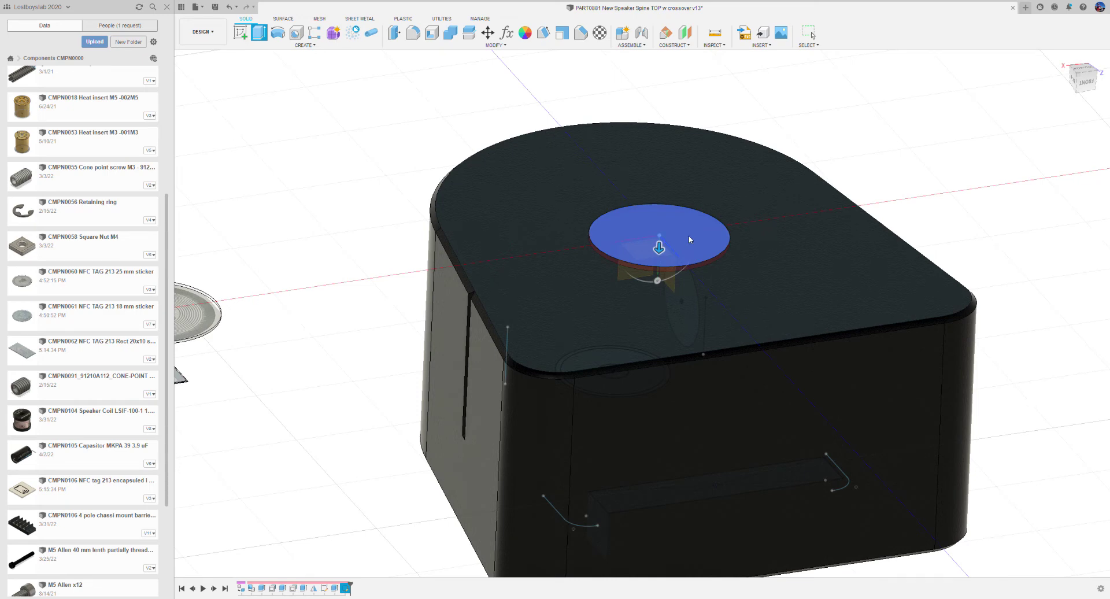
pyautogui.scroll(-1, 1081, 150)
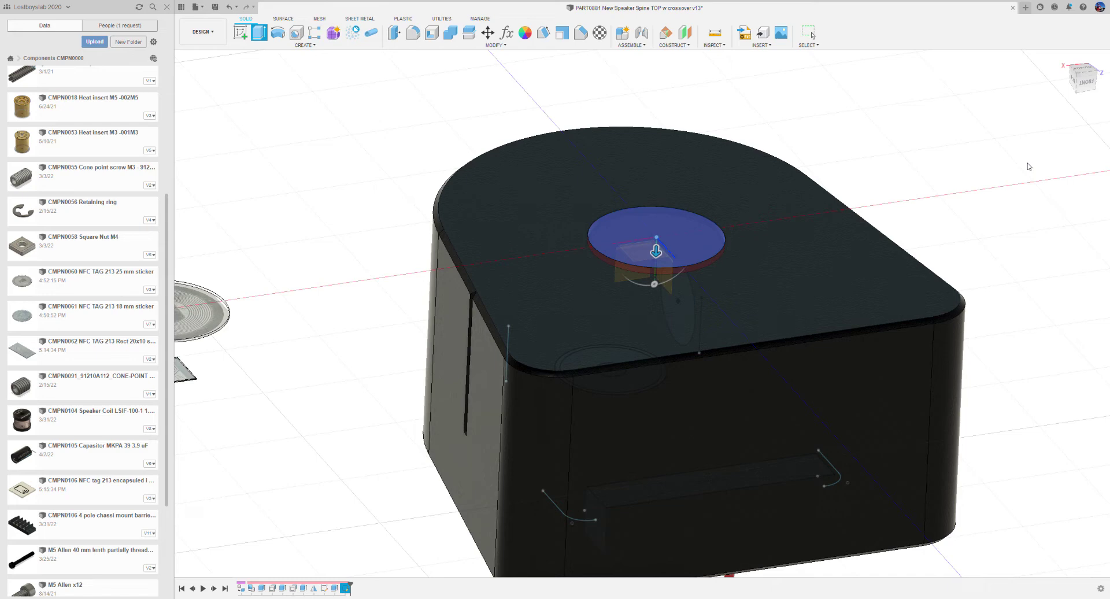
pyautogui.keyDown('shift'); pyautogui.moveTo(1028, 164); pyautogui.dragTo(802, 312, button='middle'); pyautogui.keyUp('shift')
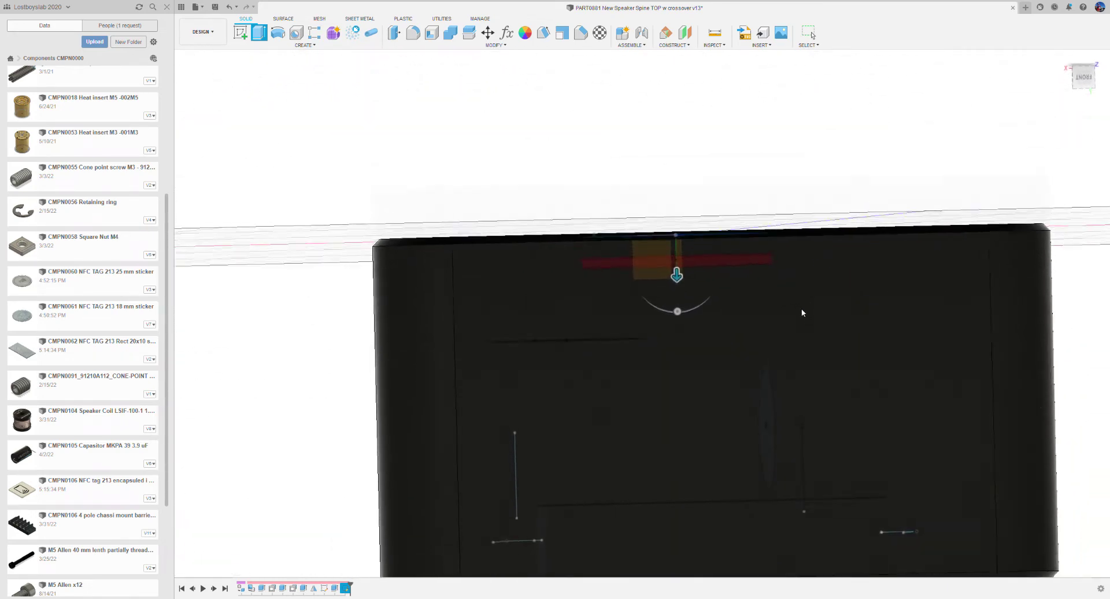
pyautogui.keyDown('shift'); pyautogui.moveTo(684, 285); pyautogui.dragTo(631, 269, button='middle'); pyautogui.keyUp('shift')
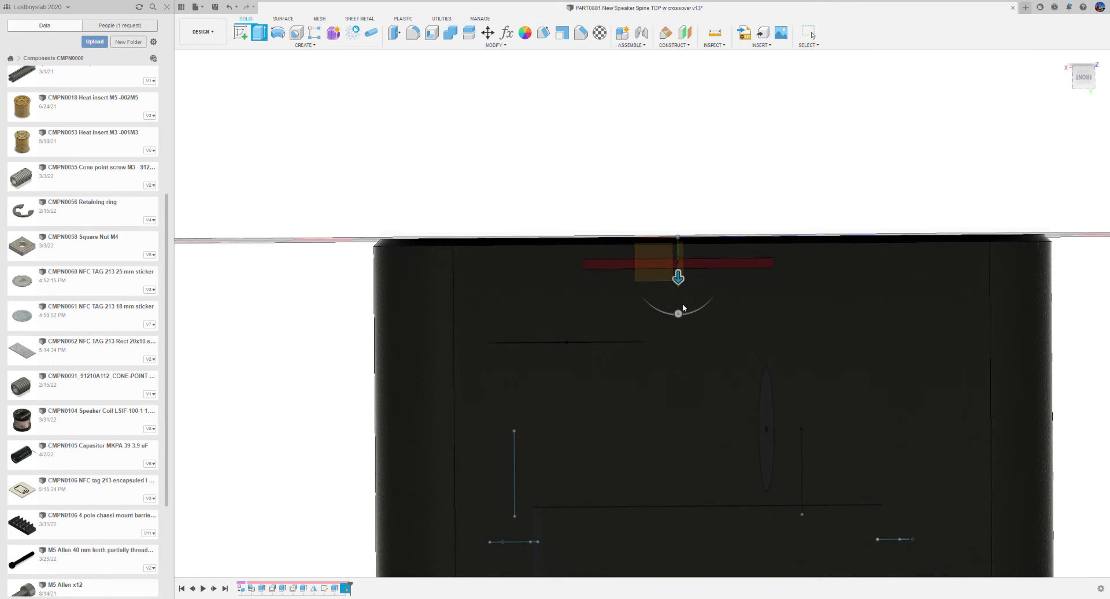
pyautogui.keyDown('shift'); pyautogui.moveTo(683, 305); pyautogui.dragTo(632, 384, button='middle'); pyautogui.keyUp('shift')
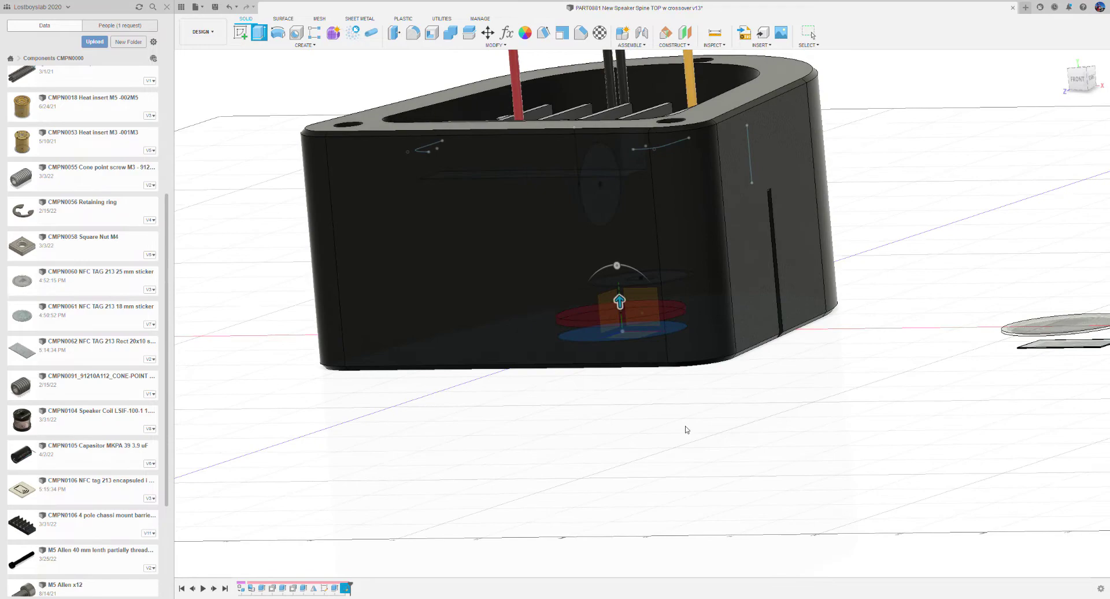
pyautogui.moveTo(687, 430)
pyautogui.keyDown('shift'); pyautogui.mouseDown(button='middle')
pyautogui.moveTo(673, 352)
pyautogui.moveTo(639, 341)
pyautogui.moveTo(785, 456)
pyautogui.moveTo(793, 427)
pyautogui.moveTo(893, 396)
pyautogui.moveTo(1063, 261)
pyautogui.moveTo(862, 349)
pyautogui.moveTo(636, 243)
pyautogui.moveTo(374, 166)
pyautogui.moveTo(300, 119)
pyautogui.moveTo(349, 102)
pyautogui.moveTo(405, 264)
pyautogui.mouseUp(button='middle'); pyautogui.keyUp('shift')
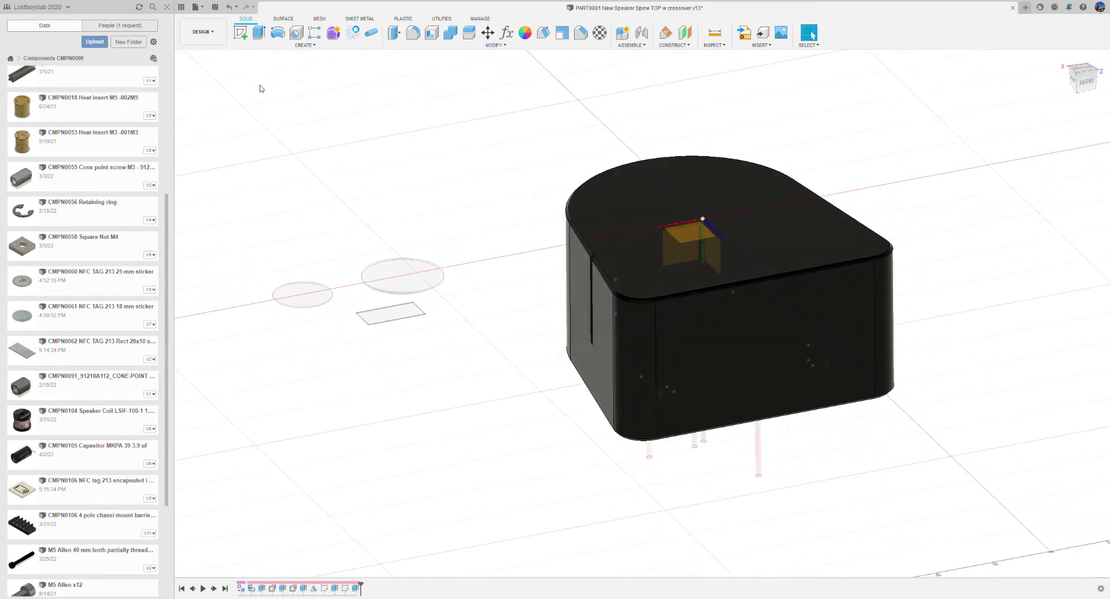
# - Reactivate the top-level assembly to leave editing of the speaker housing component
pyautogui.click(299, 72)
pyautogui.scroll(2, 504, 249)
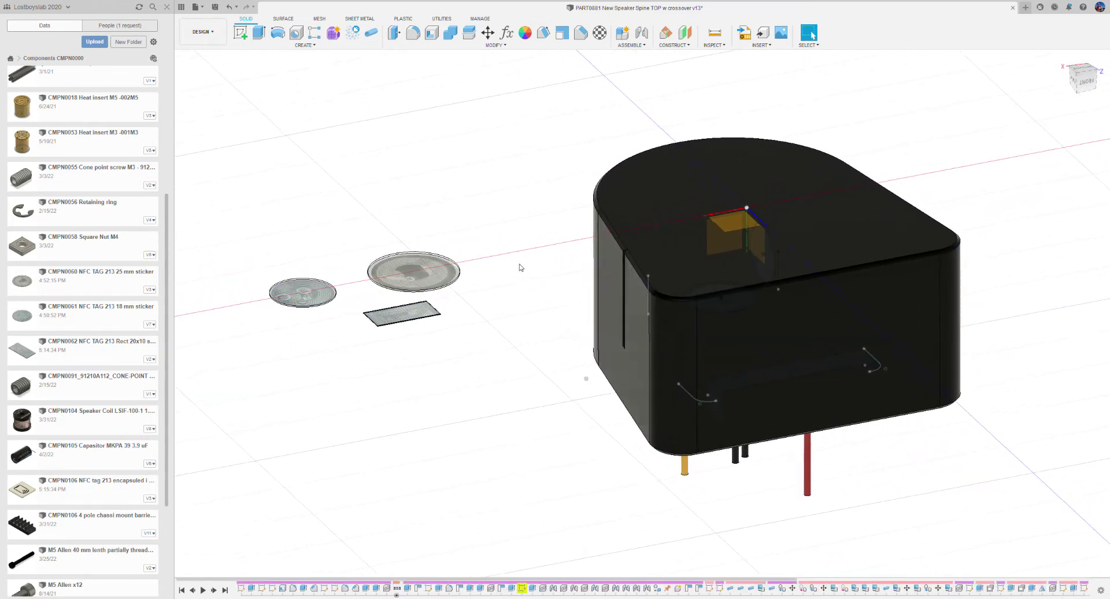
pyautogui.keyDown('shift'); pyautogui.moveTo(521, 267); pyautogui.dragTo(539, 268, button='middle'); pyautogui.keyUp('shift')
pyautogui.scroll(1, 555, 193)
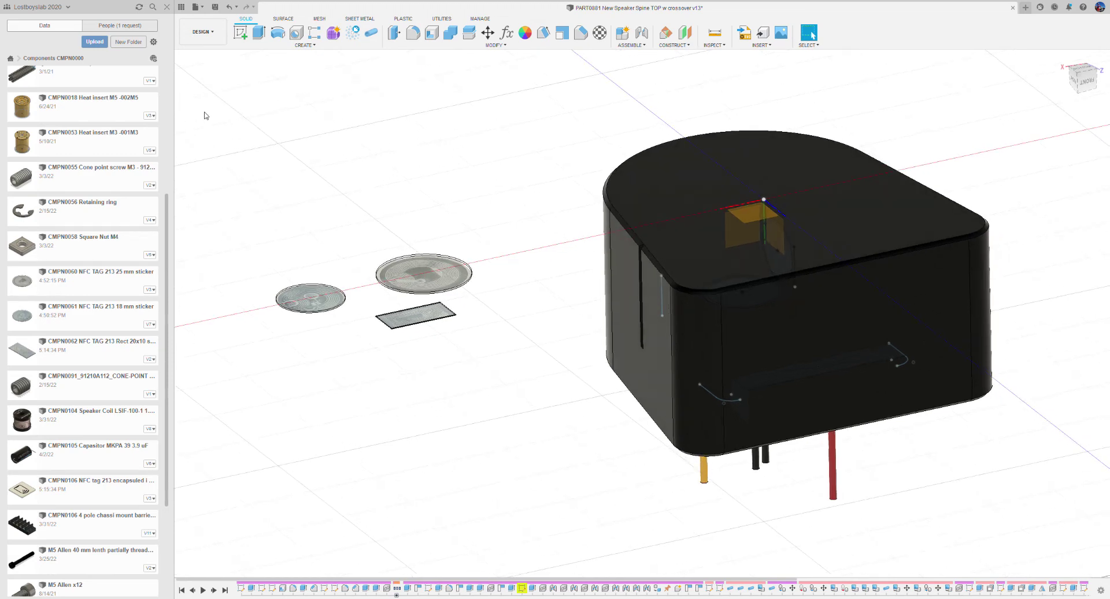
# - Create a section analysis from the housing's flat front face, moving the cutting plane inward through the hidden tag pocket, and inspect the pocket
pyautogui.click(265, 153)
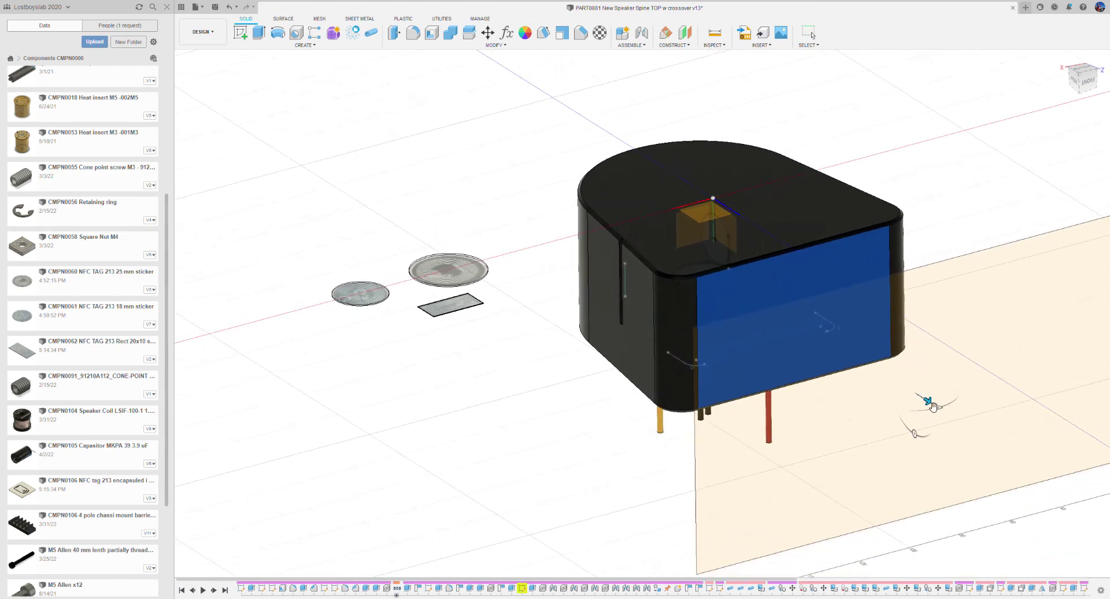
pyautogui.moveTo(931, 403); pyautogui.dragTo(735, 280)
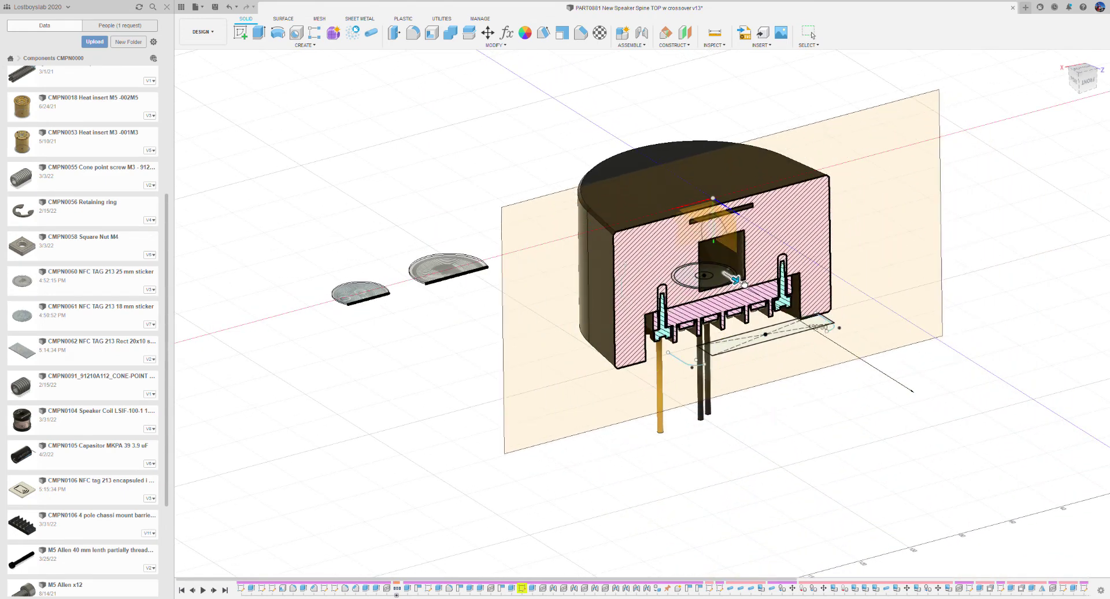
pyautogui.scroll(6, 736, 280)
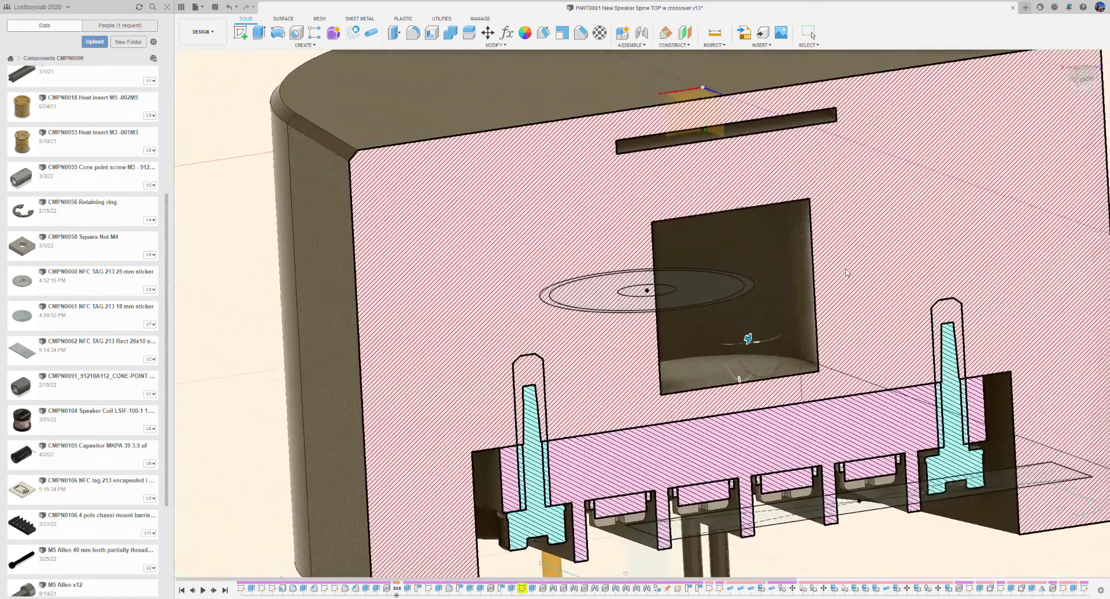
pyautogui.keyDown('shift'); pyautogui.moveTo(846, 273); pyautogui.dragTo(681, 272, button='middle'); pyautogui.keyUp('shift')
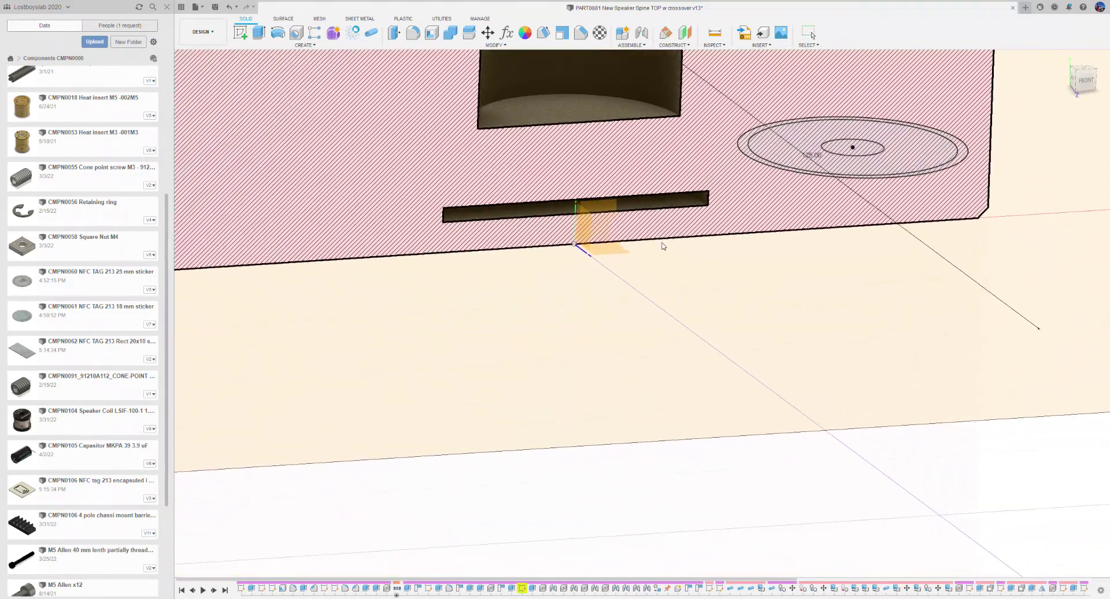
pyautogui.scroll(2, 682, 273)
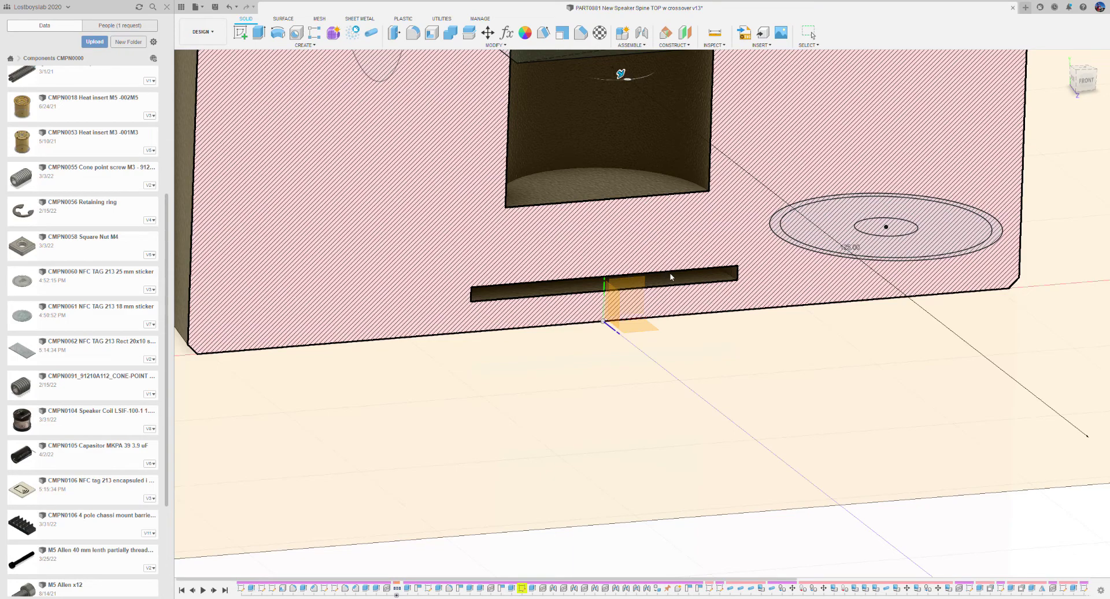
pyautogui.scroll(-5, 671, 277)
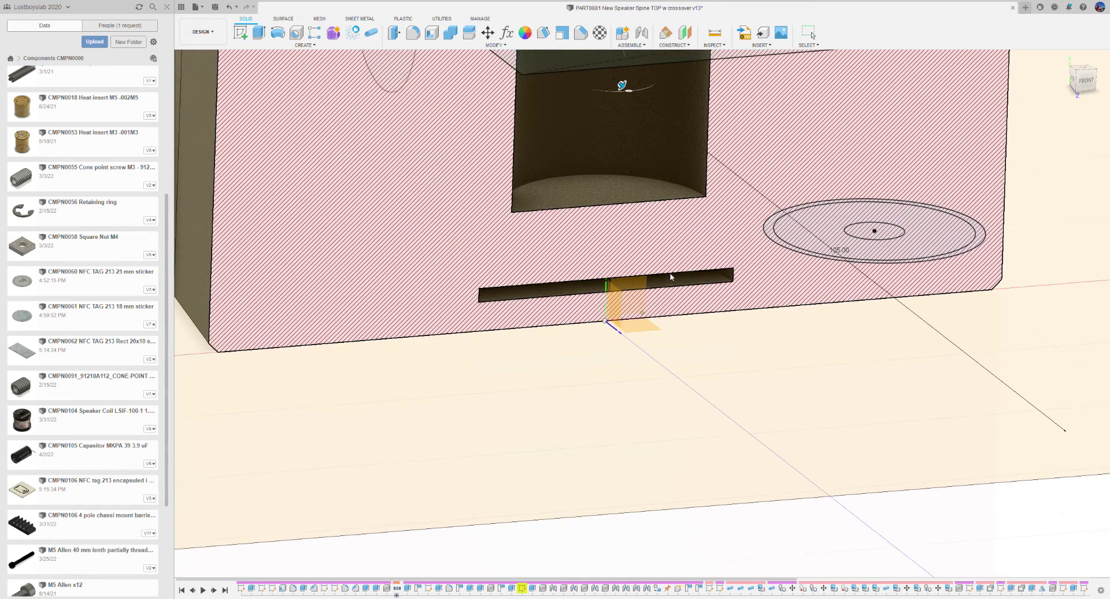
pyautogui.keyDown('shift'); pyautogui.moveTo(727, 303); pyautogui.dragTo(942, 266, button='middle'); pyautogui.keyUp('shift')
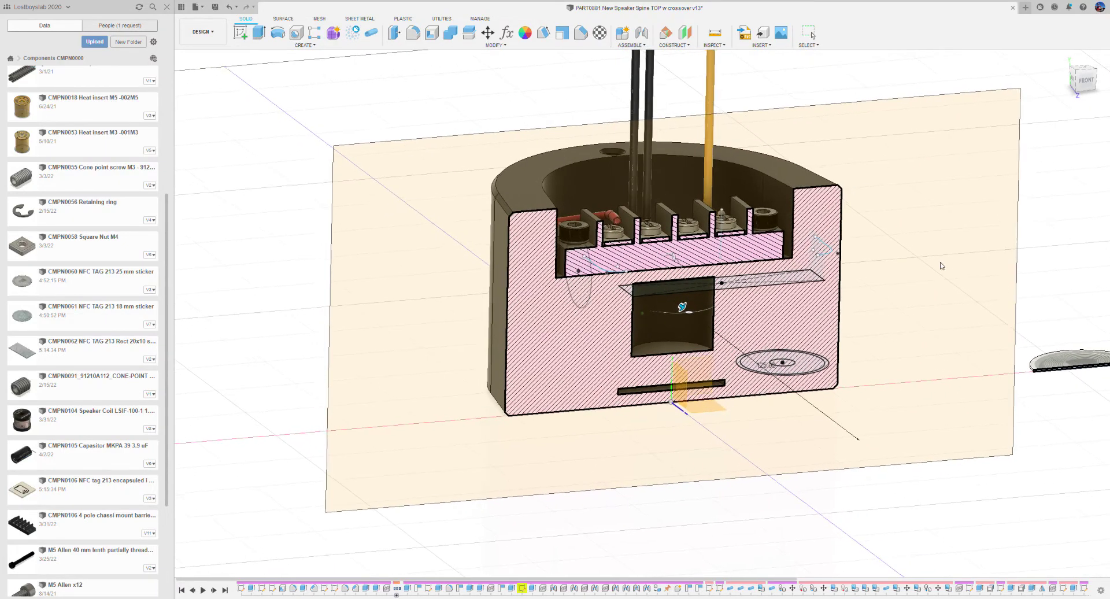
pyautogui.press('Escape')
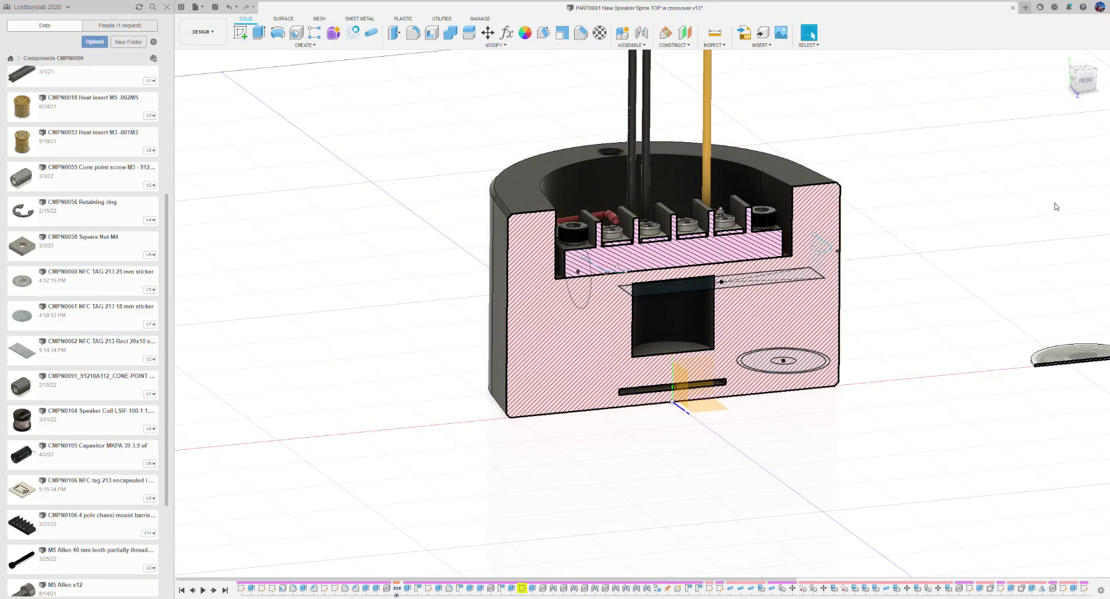
pyautogui.keyDown('shift'); pyautogui.moveTo(963, 309); pyautogui.dragTo(942, 209, button='middle'); pyautogui.keyUp('shift')
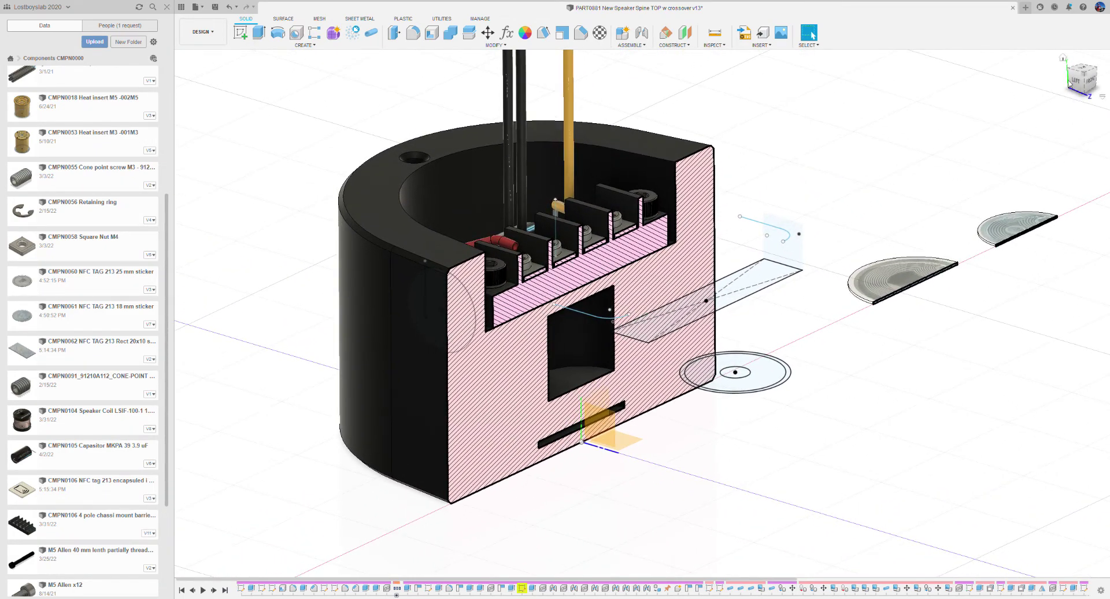